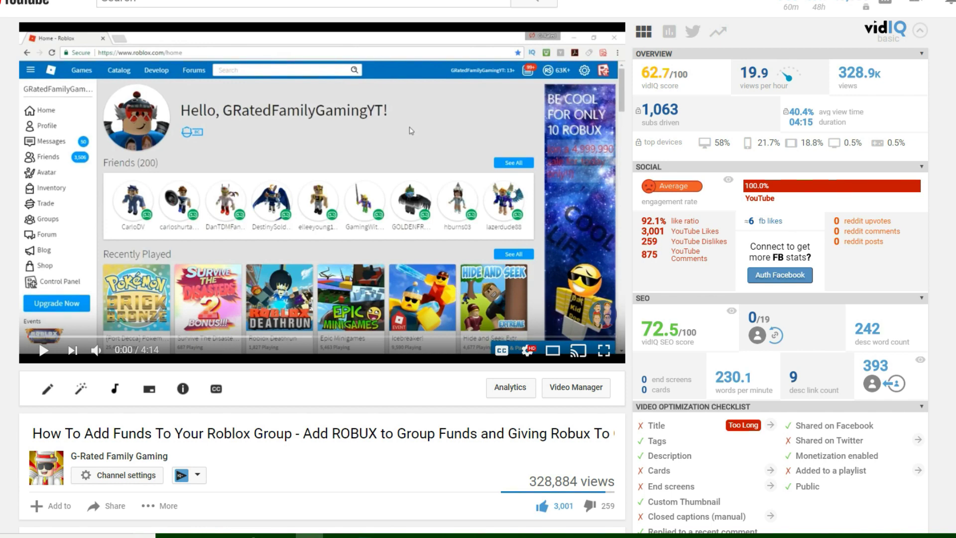
pyautogui.scroll(-1, 410, 130)
pyautogui.scroll(-1, 410, 130)
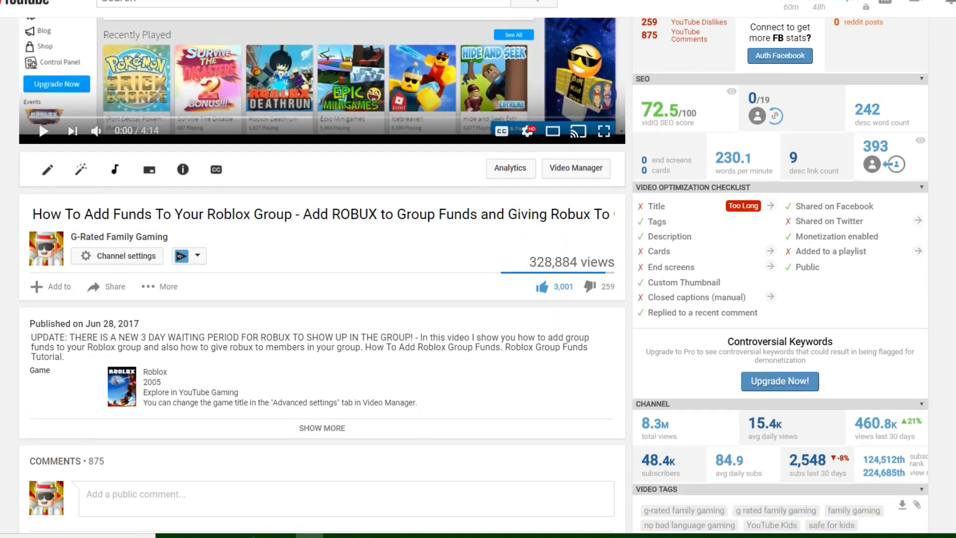
pyautogui.scroll(-1, 410, 130)
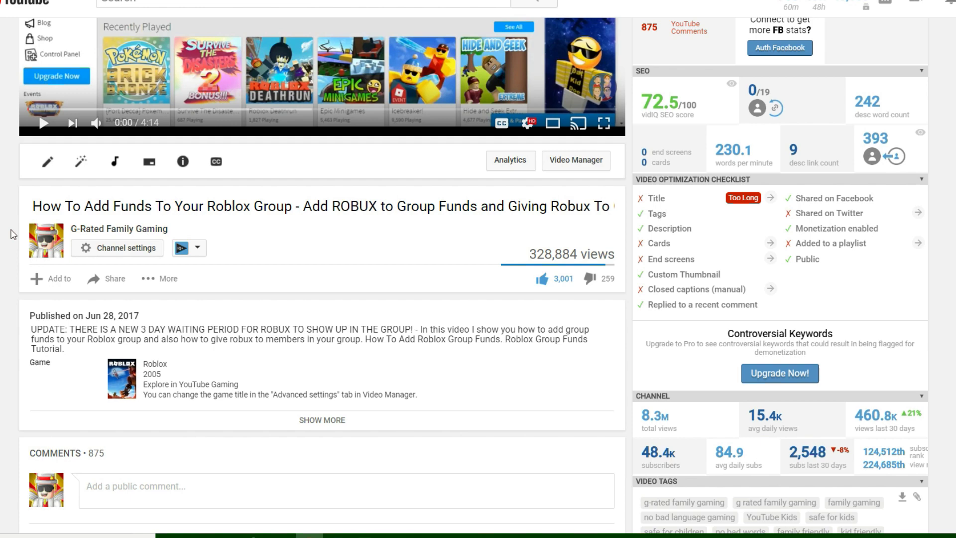
pyautogui.scroll(-2, 11, 235)
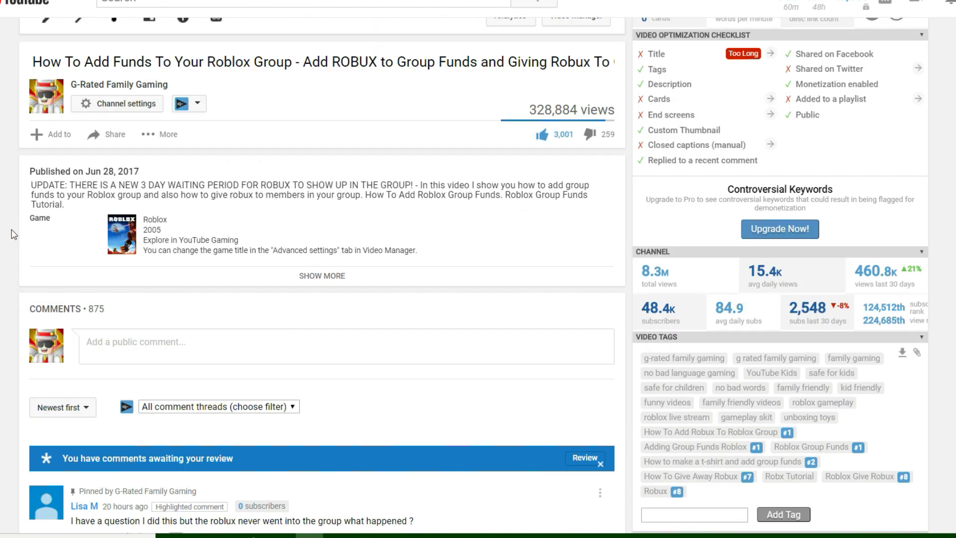
pyautogui.scroll(-2, 12, 236)
pyautogui.scroll(-2, 11, 236)
pyautogui.scroll(-2, 11, 238)
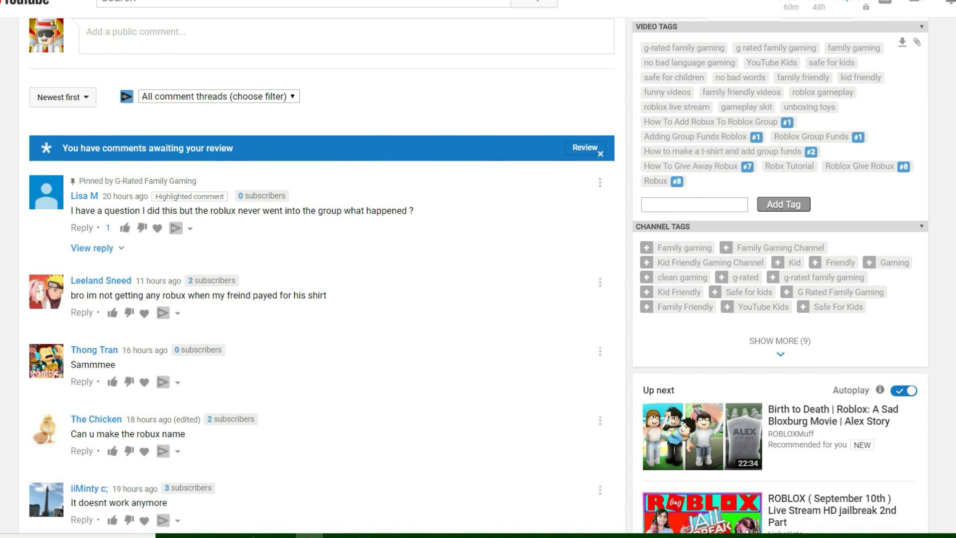
pyautogui.scroll(-3, 101, 216)
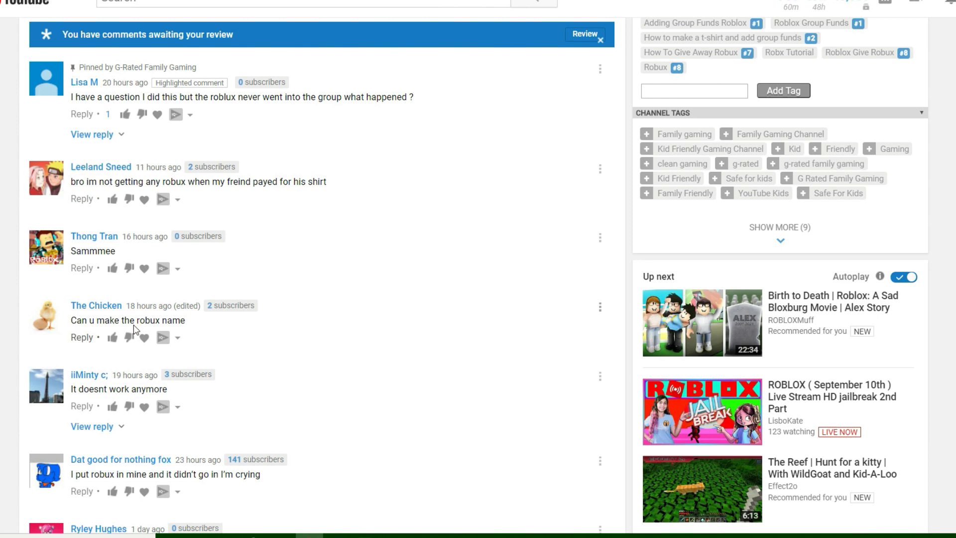
pyautogui.scroll(-3, 60, 292)
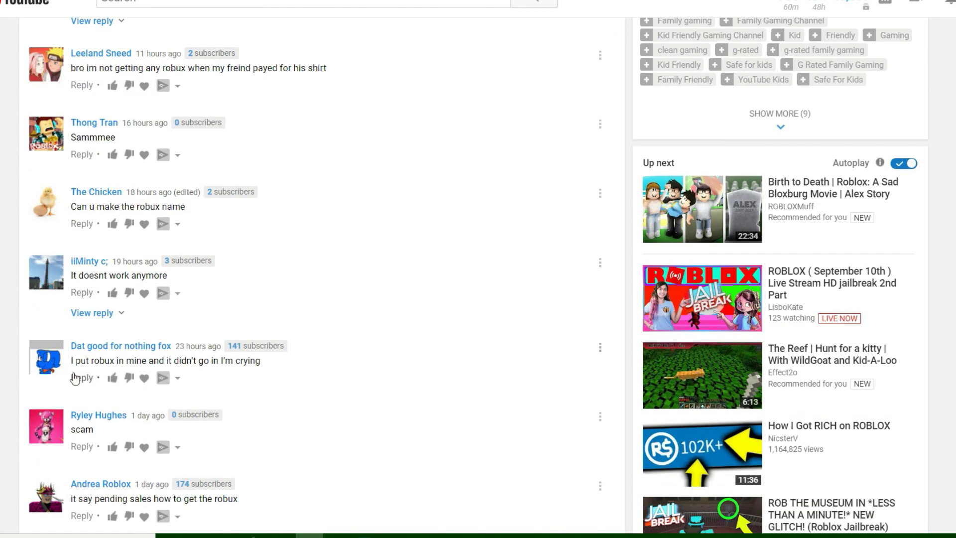
pyautogui.scroll(-5, 270, 377)
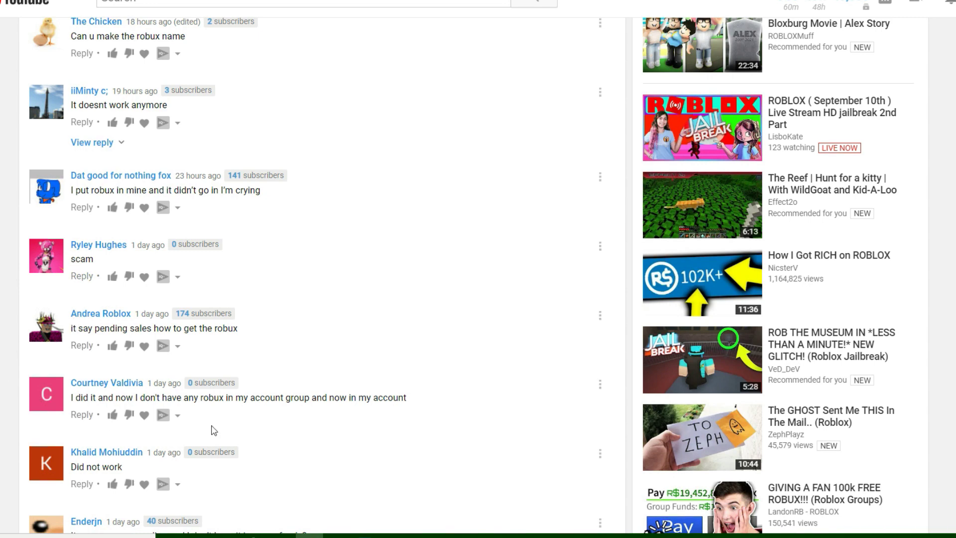
pyautogui.scroll(-2, 105, 359)
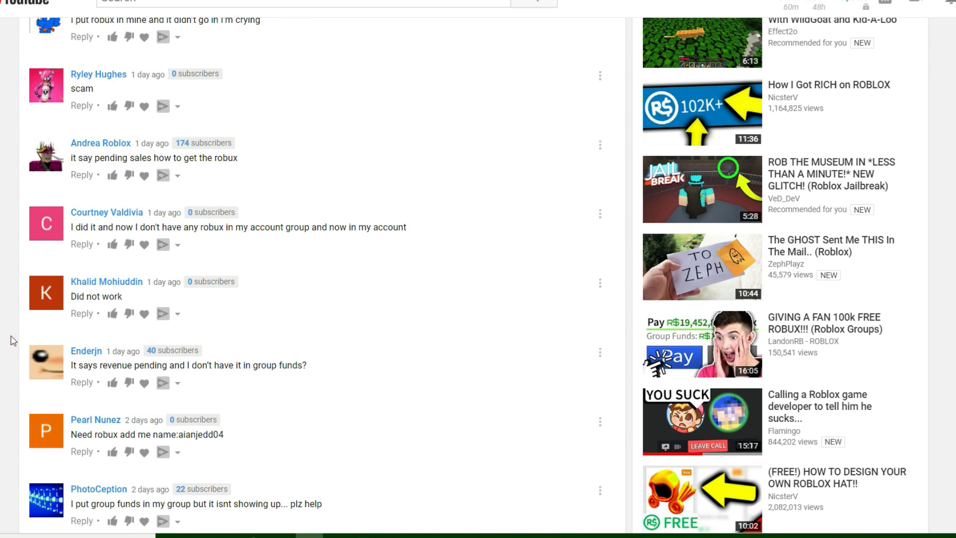
pyautogui.scroll(-3, 11, 341)
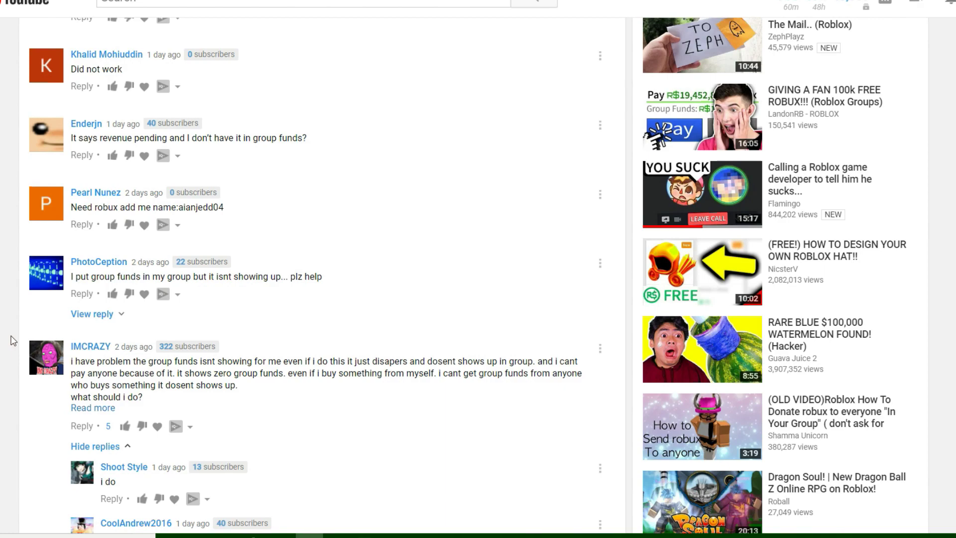
pyautogui.scroll(1, 11, 340)
pyautogui.scroll(4, 11, 341)
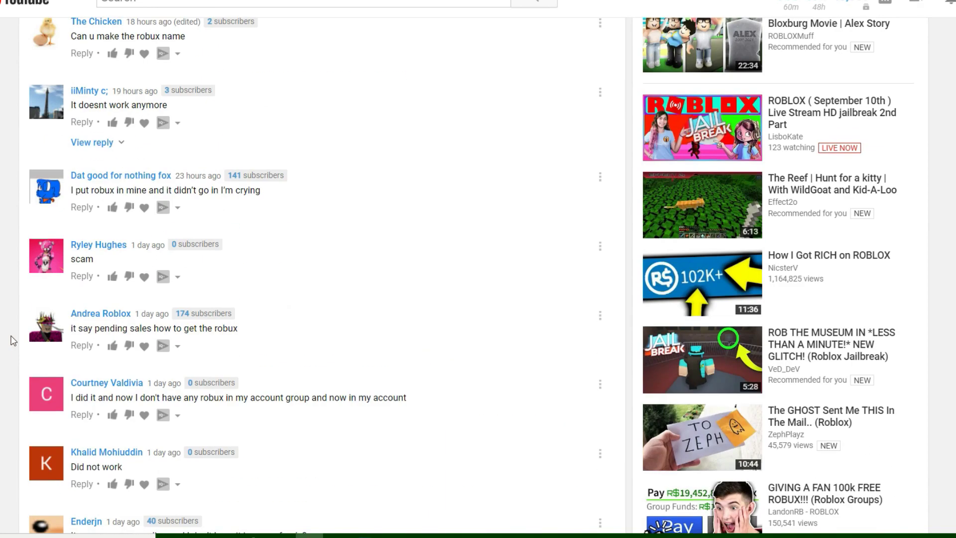
pyautogui.scroll(5, 11, 341)
pyautogui.scroll(2, 10, 341)
pyautogui.scroll(1, 10, 341)
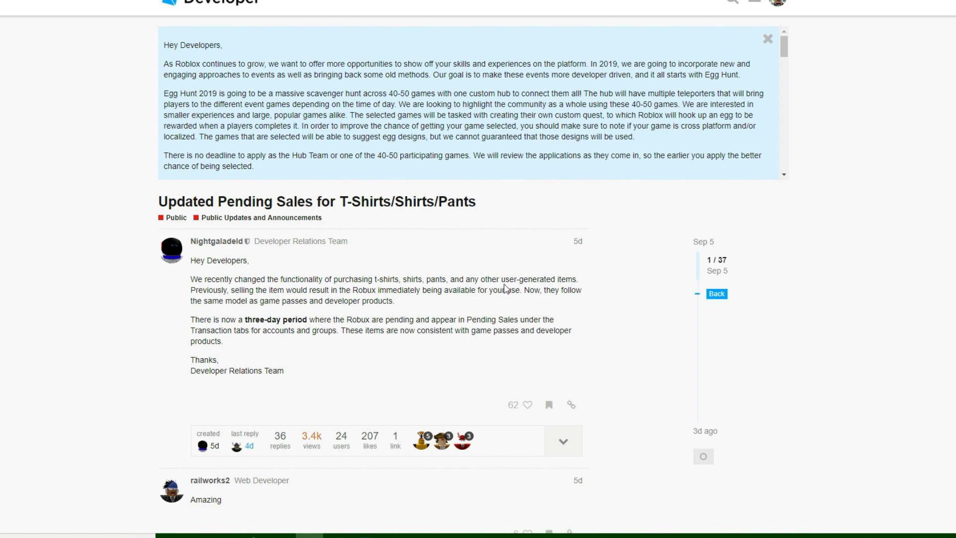
# Highlight the forum post sentence about the new three-day Robux pending period in Pending Sales
pyautogui.moveTo(190, 320); pyautogui.dragTo(373, 319)
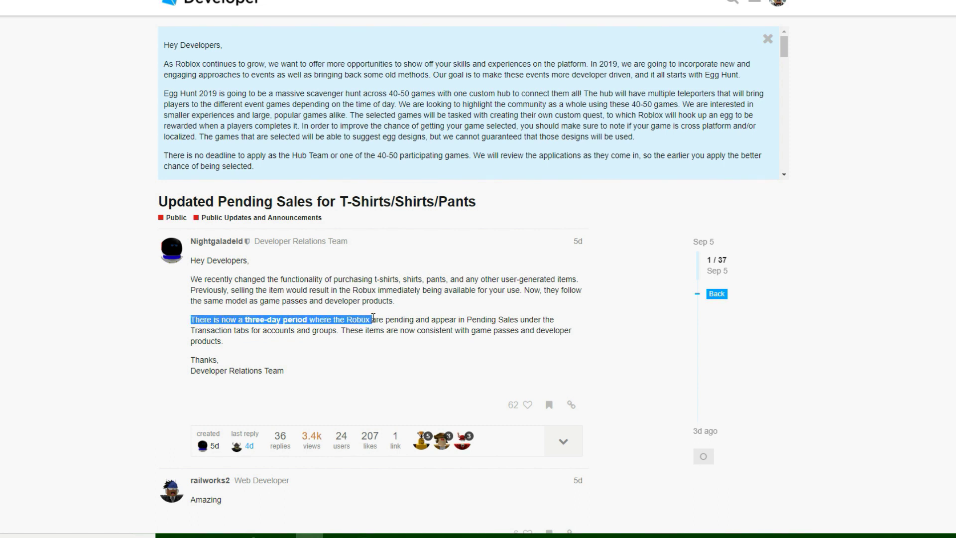
pyautogui.moveTo(373, 319); pyautogui.dragTo(517, 319)
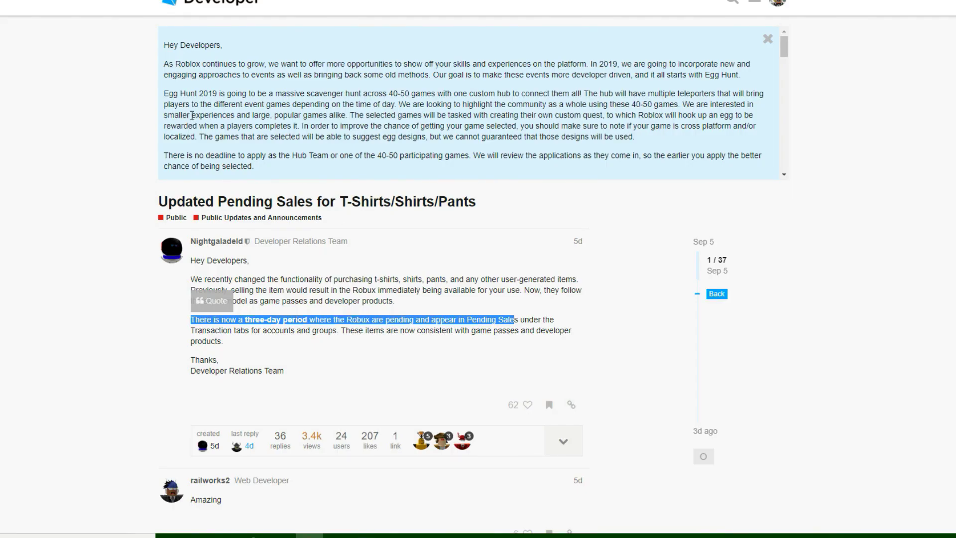
pyautogui.scroll(-3, 193, 116)
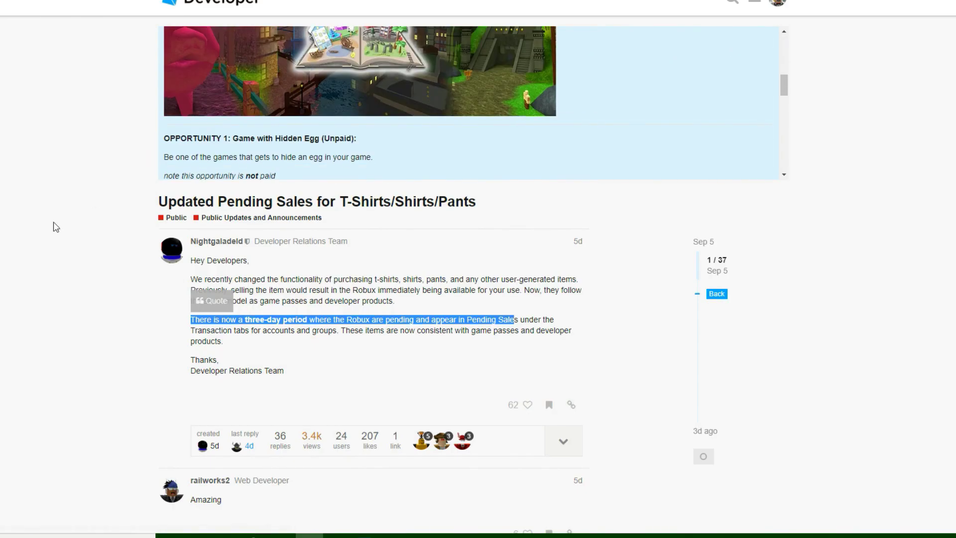
pyautogui.scroll(-5, 52, 224)
pyautogui.scroll(-2, 54, 227)
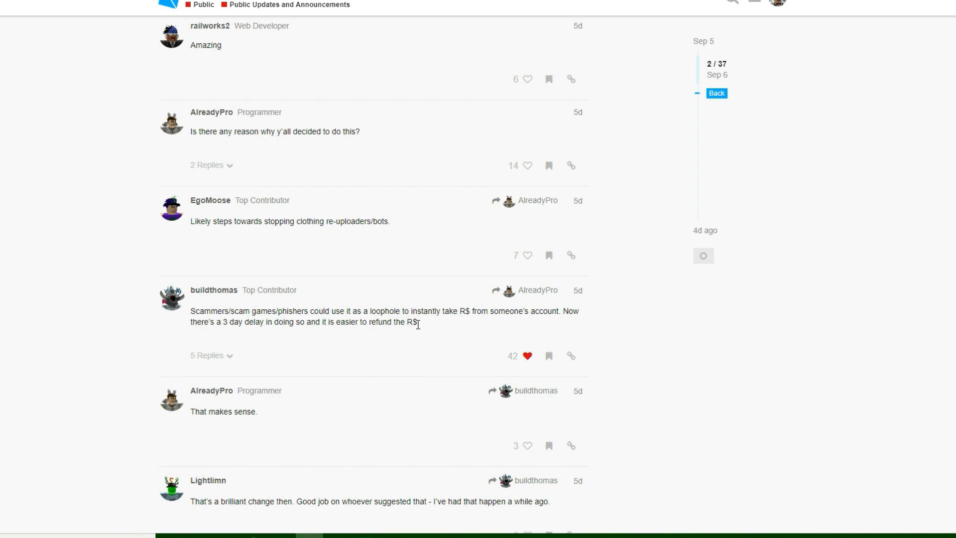
pyautogui.scroll(-2, 418, 325)
pyautogui.scroll(-2, 417, 324)
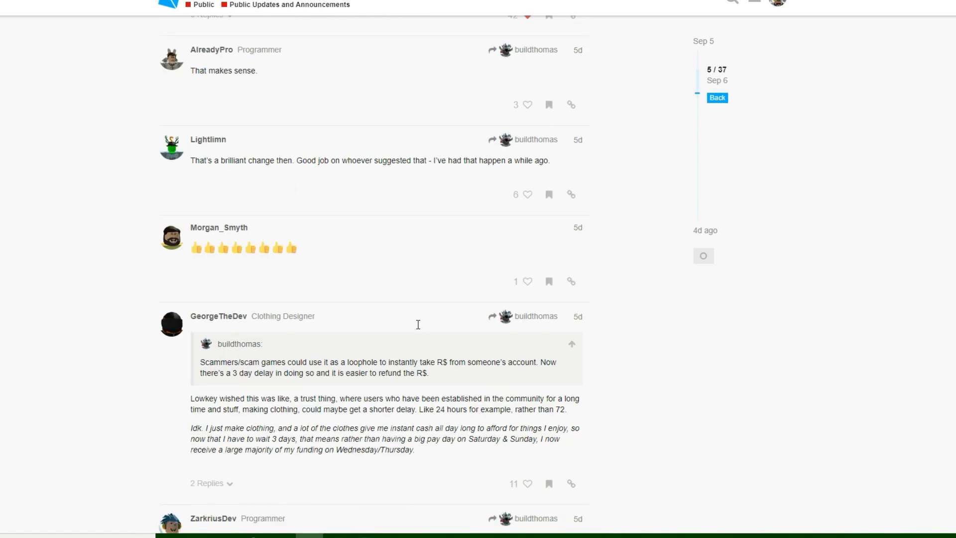
pyautogui.scroll(-1, 316, 407)
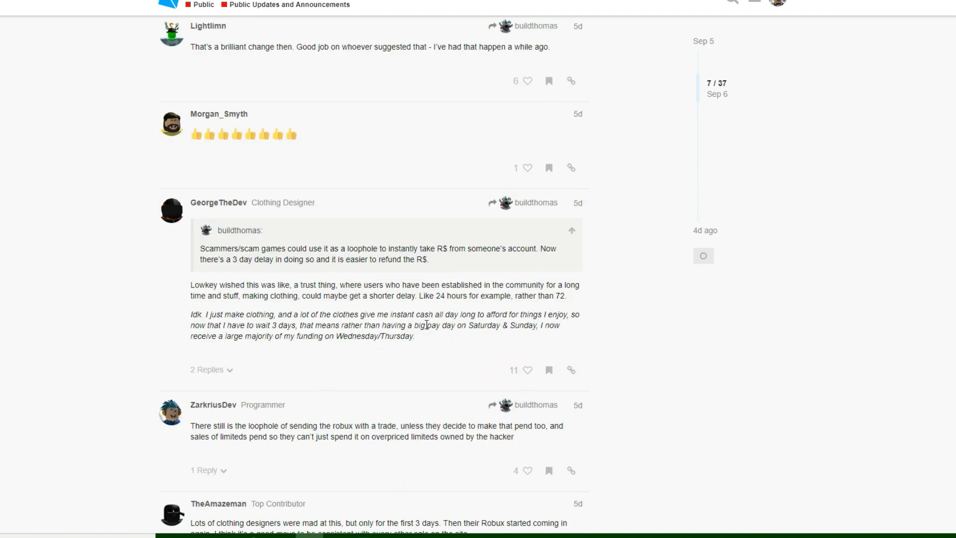
pyautogui.moveTo(427, 325); pyautogui.dragTo(192, 288)
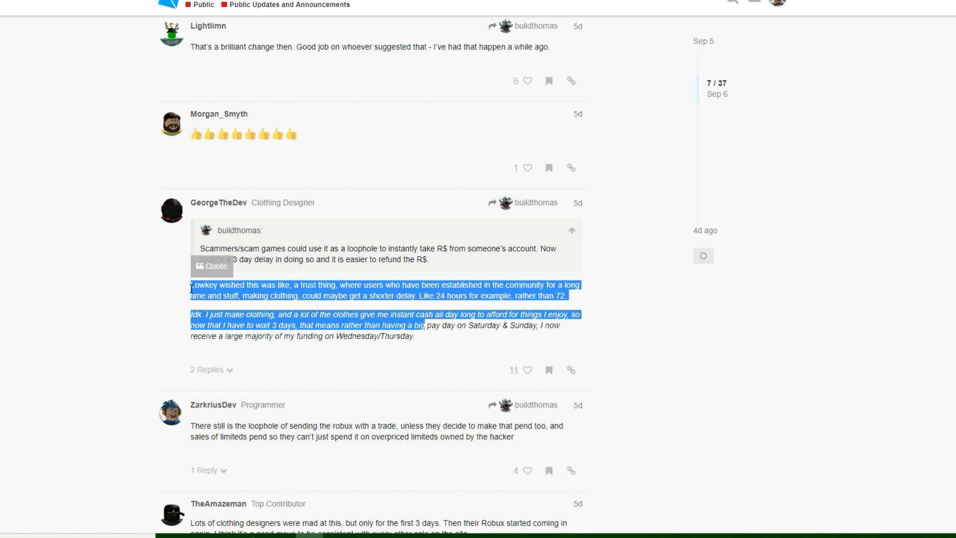
pyautogui.click(417, 340)
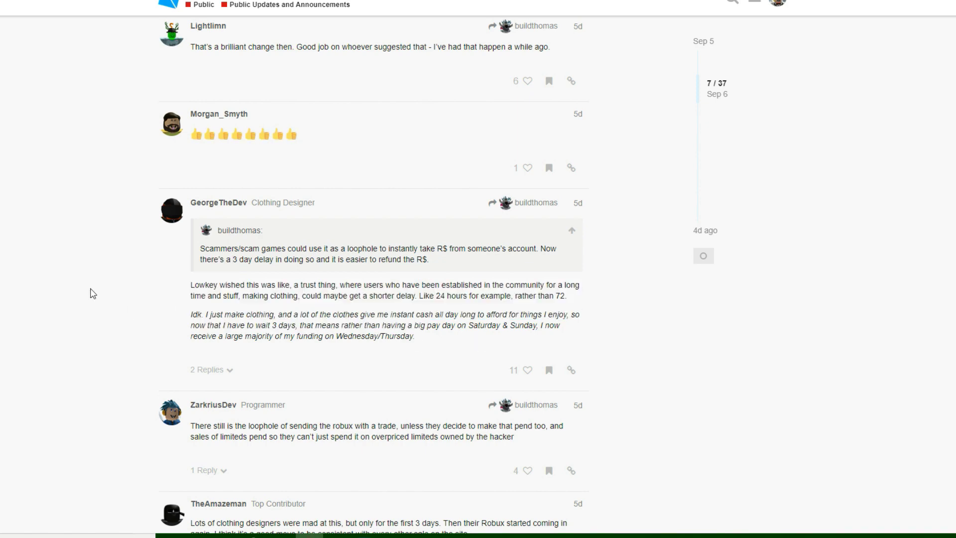
pyautogui.scroll(6, 90, 292)
pyautogui.scroll(6, 90, 293)
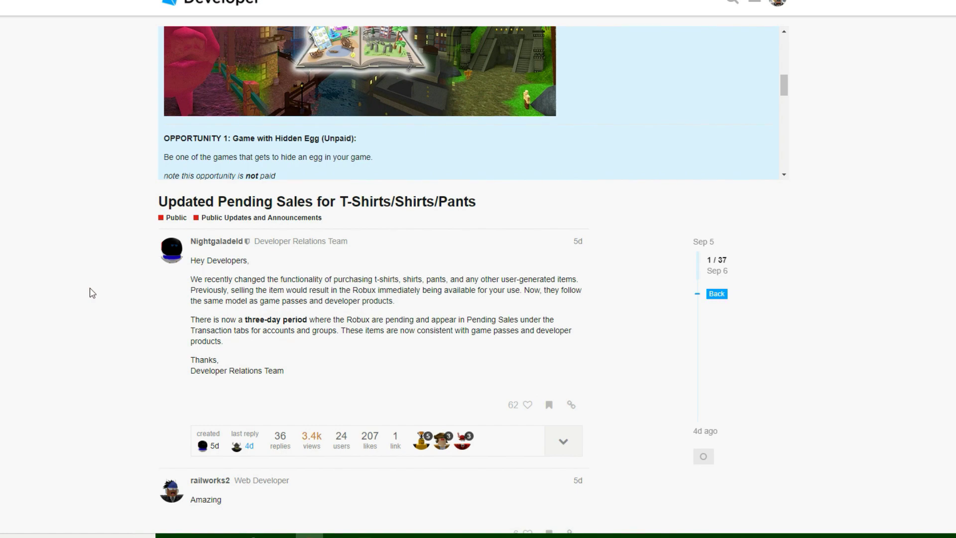
pyautogui.scroll(-3, 90, 293)
pyautogui.scroll(-3, 90, 291)
pyautogui.scroll(3, 90, 290)
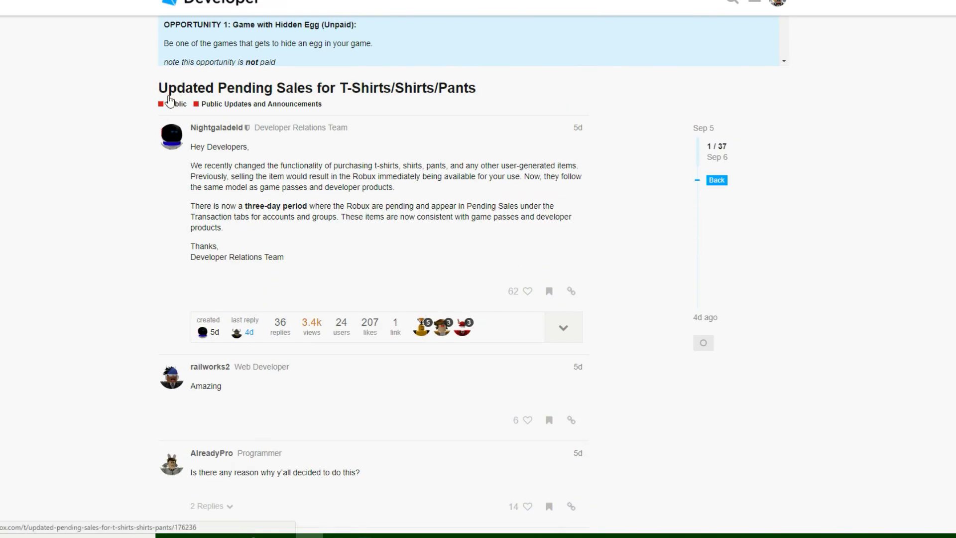
pyautogui.scroll(-3, 169, 101)
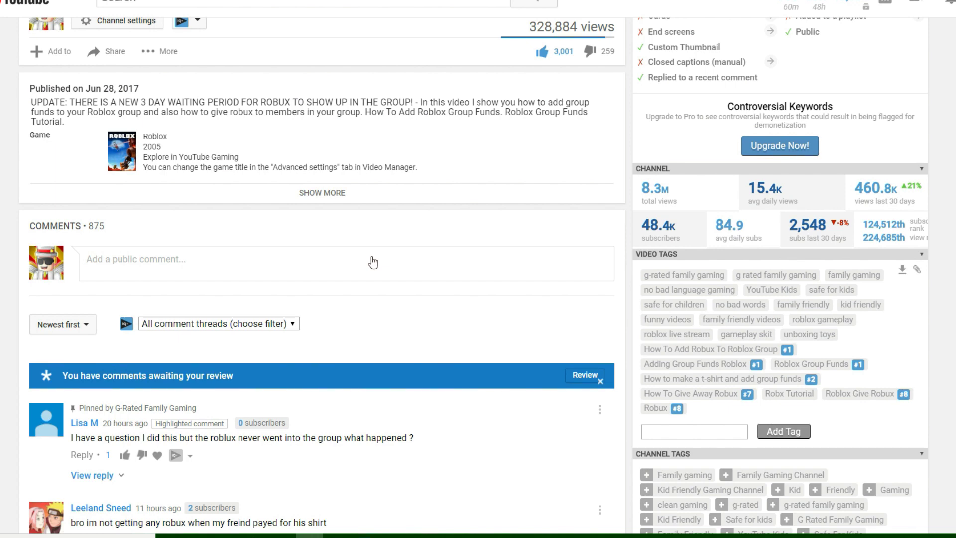
pyautogui.scroll(4, 374, 262)
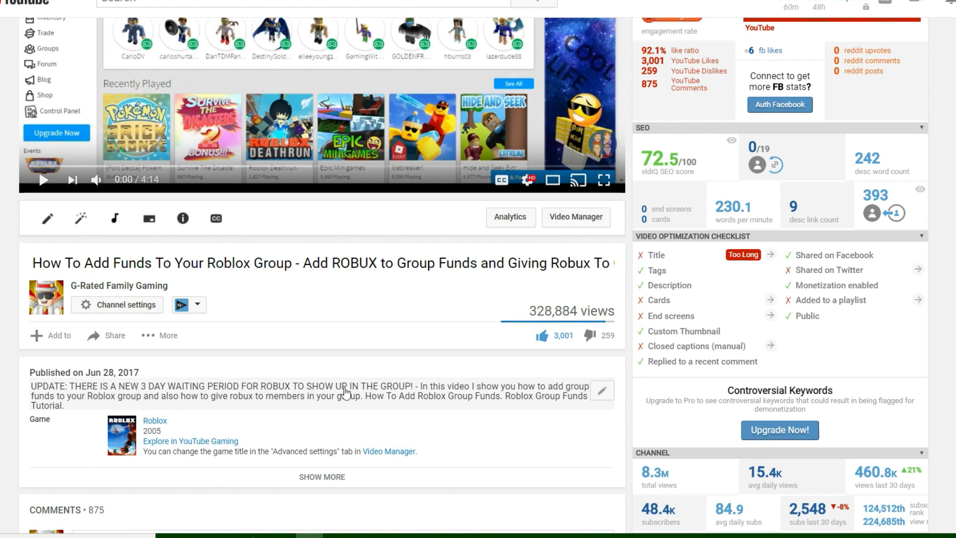
pyautogui.scroll(1, 321, 298)
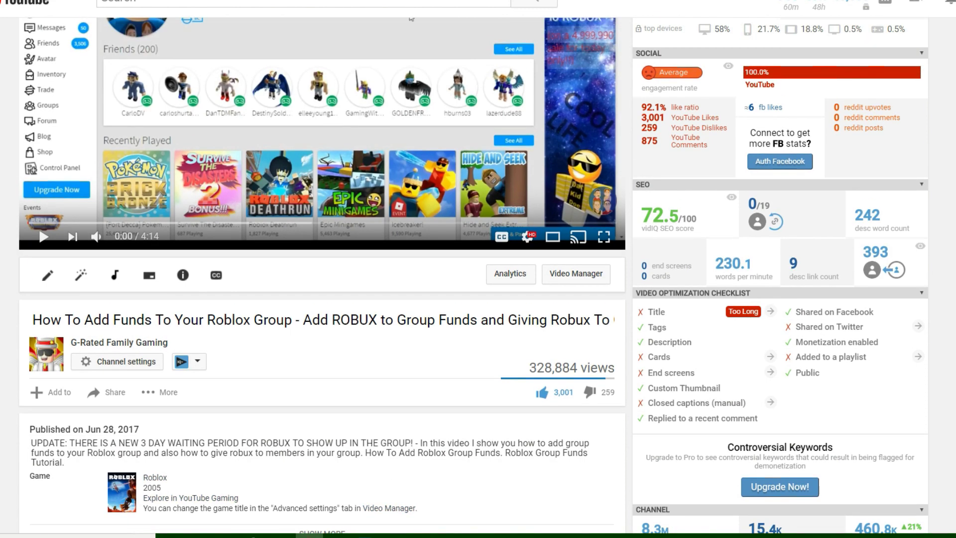
pyautogui.scroll(-5, 322, 299)
pyautogui.scroll(-3, 322, 298)
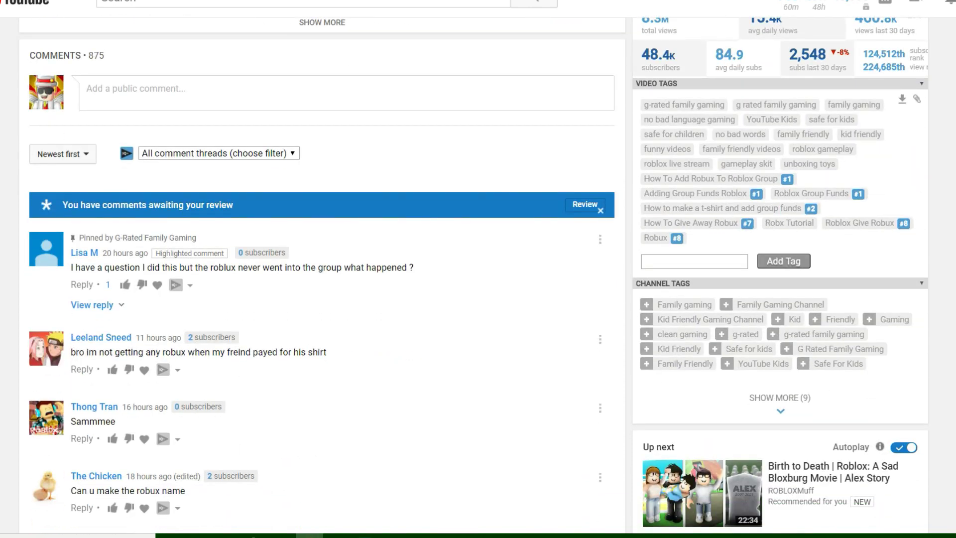